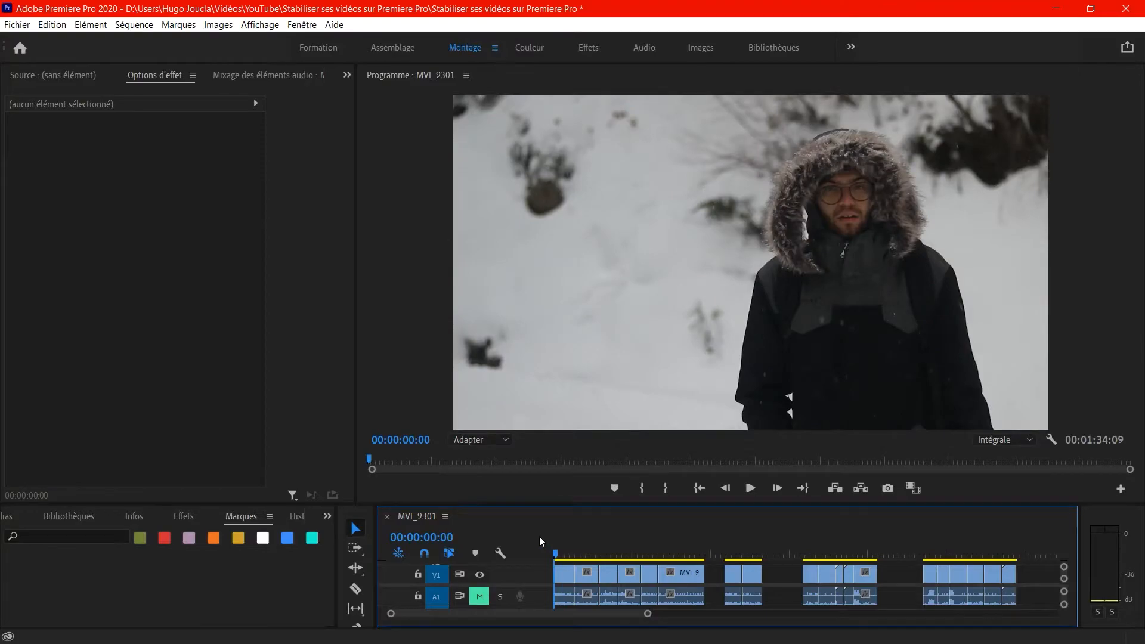
Select the first clip on the V1 track and search the effects for "stabilisation"
key("space")
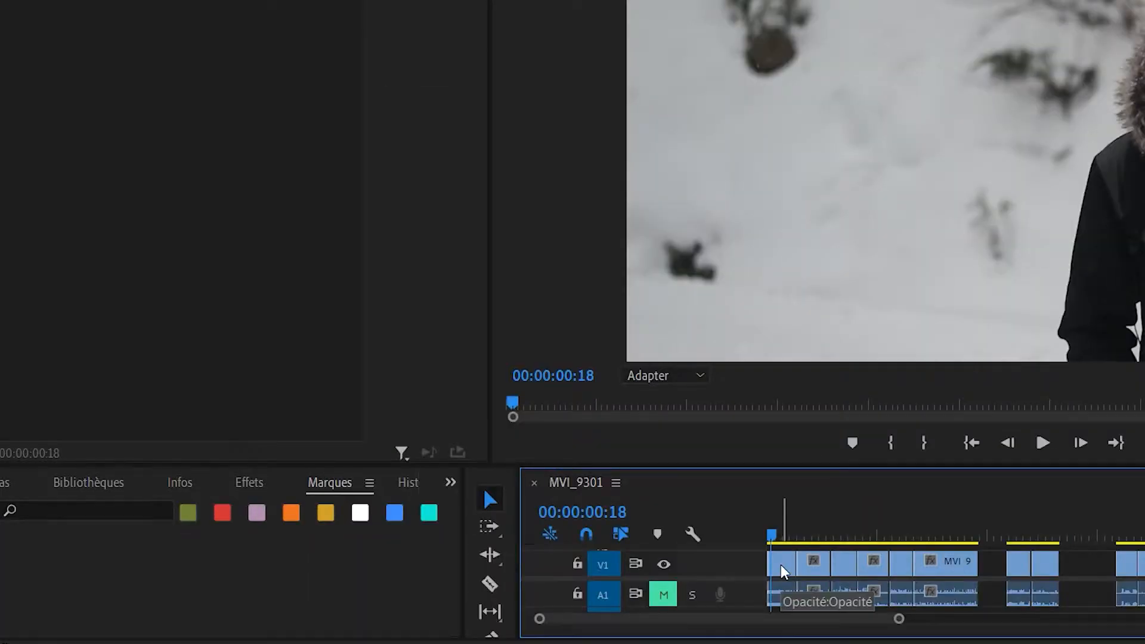
left_click(783, 572)
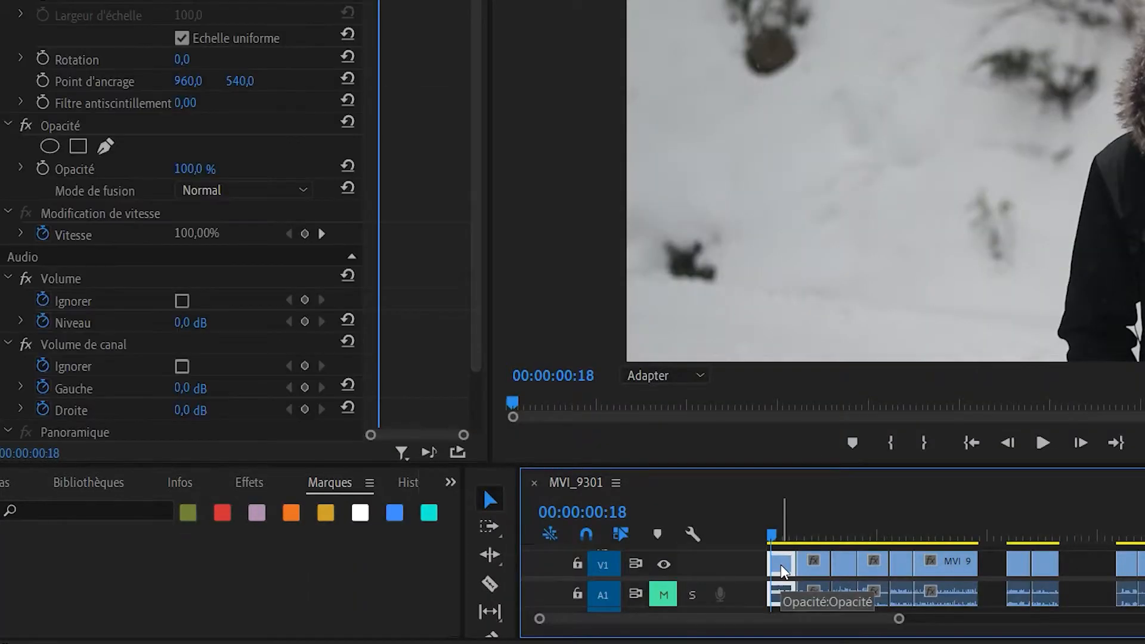
left_click(451, 483)
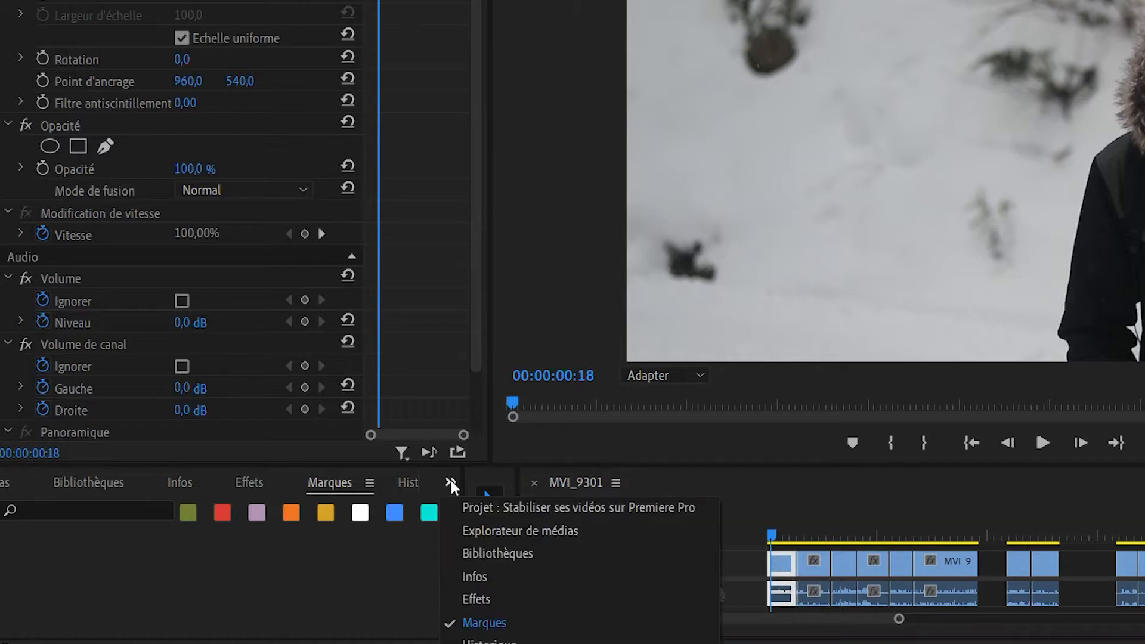
left_click(477, 600)
left_click(99, 510)
type("stabili")
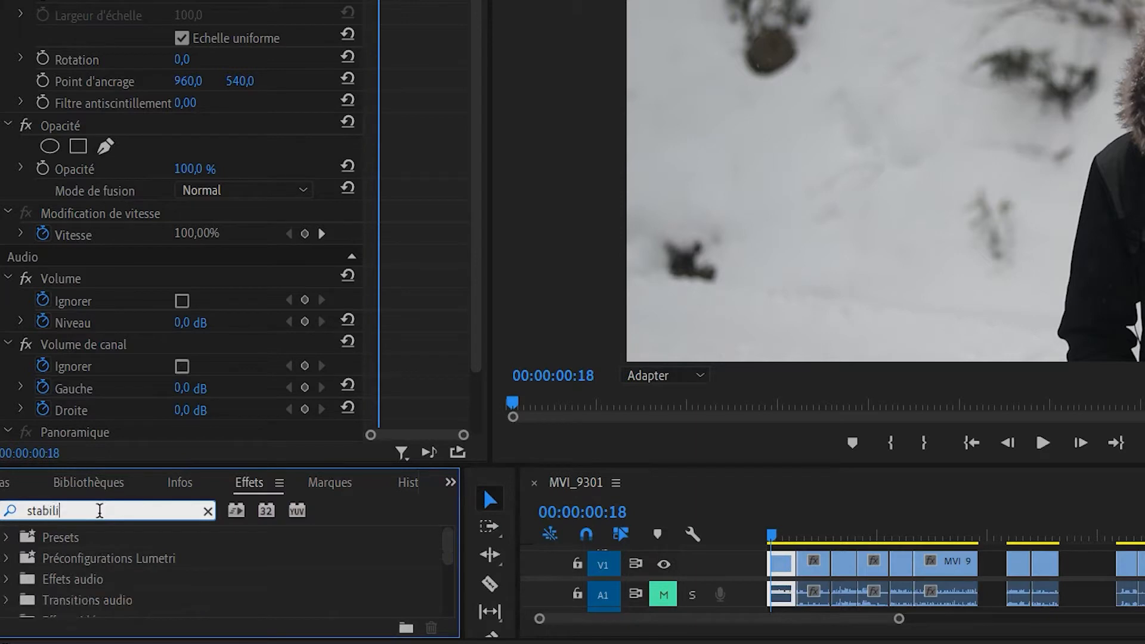
type("sation")
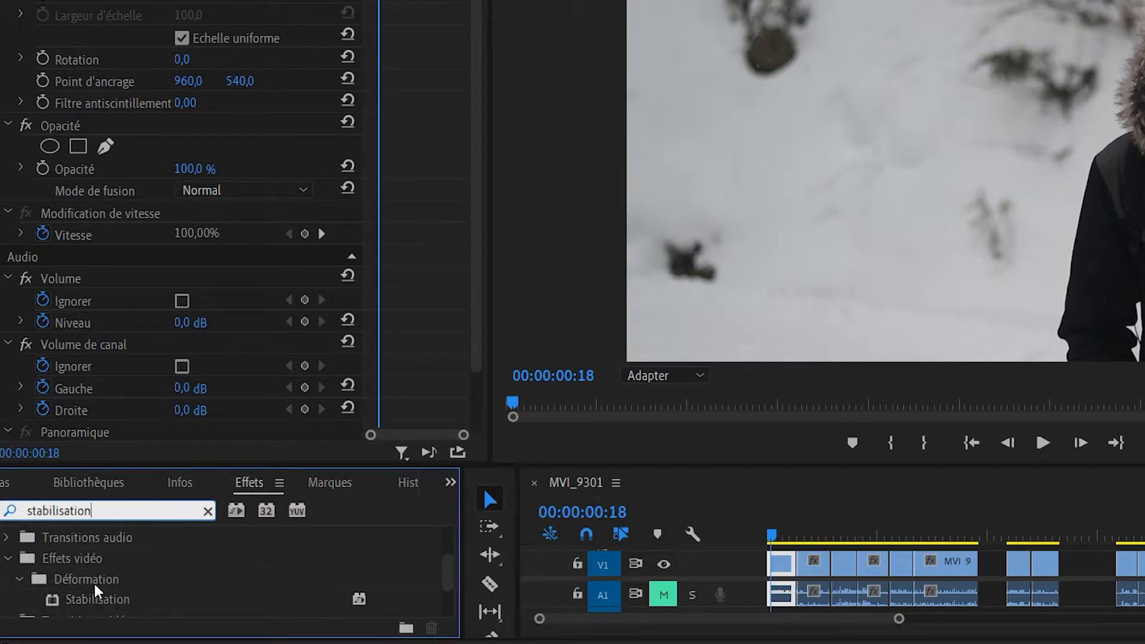
Apply the Stabilisation video effect from the Déformation group to the first clip
left_click_drag(90, 604, 723, 531)
left_click_drag(784, 564, 782, 564)
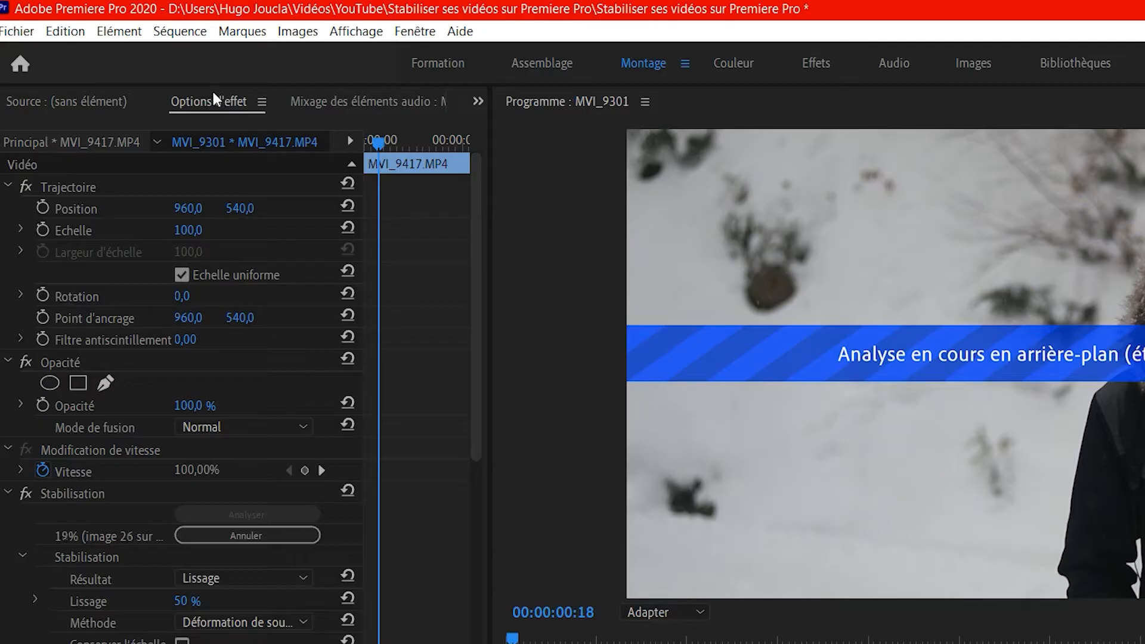
left_click(477, 100)
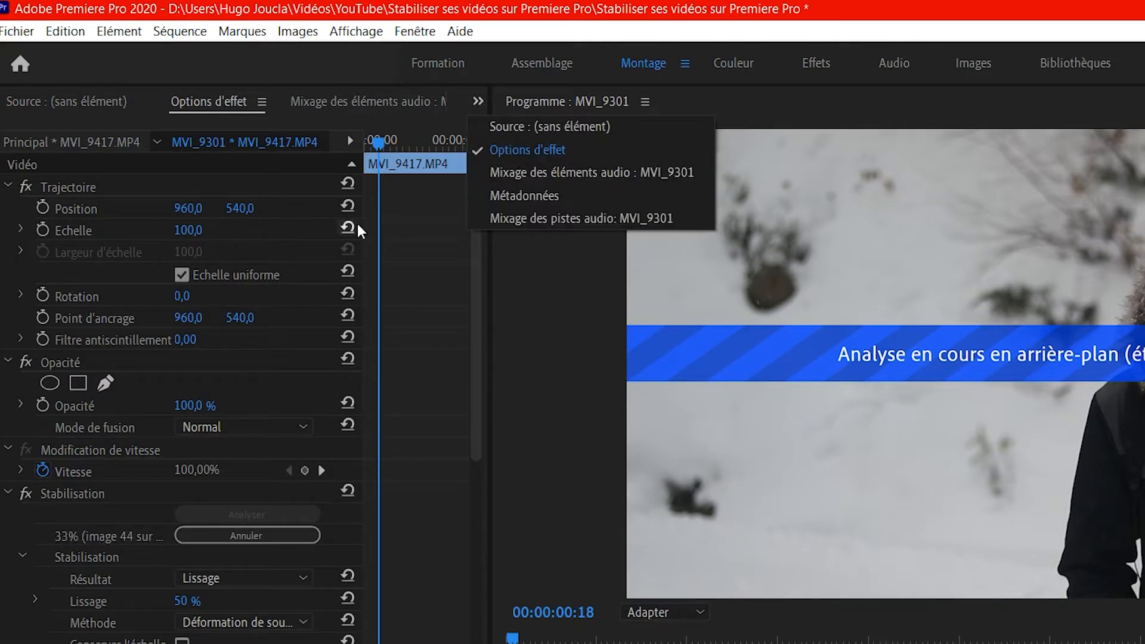
left_click(282, 348)
Keep the stabilisation result on Lissage, set the smoothing to 2 %, and play back the first clip
scroll(69, 518, "down", 5)
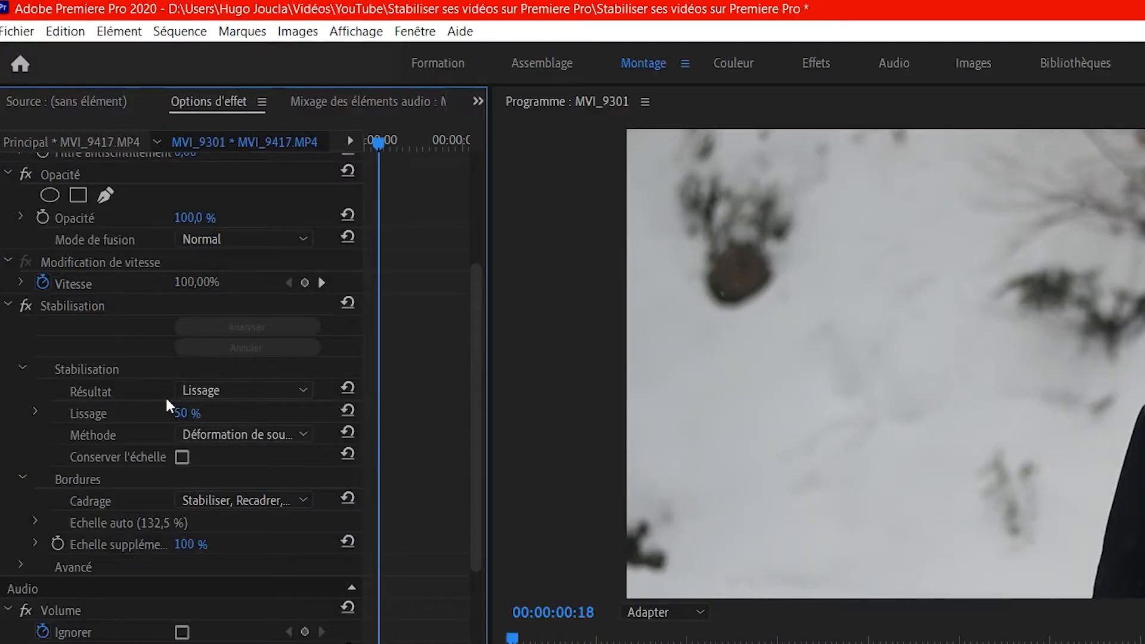
left_click(229, 388)
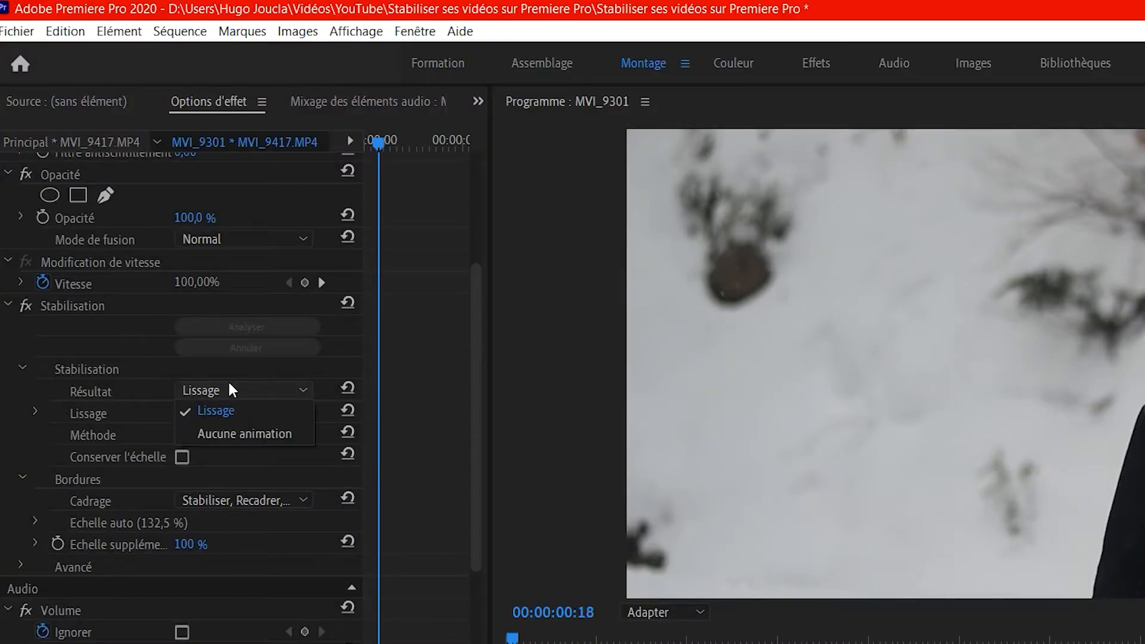
left_click(229, 388)
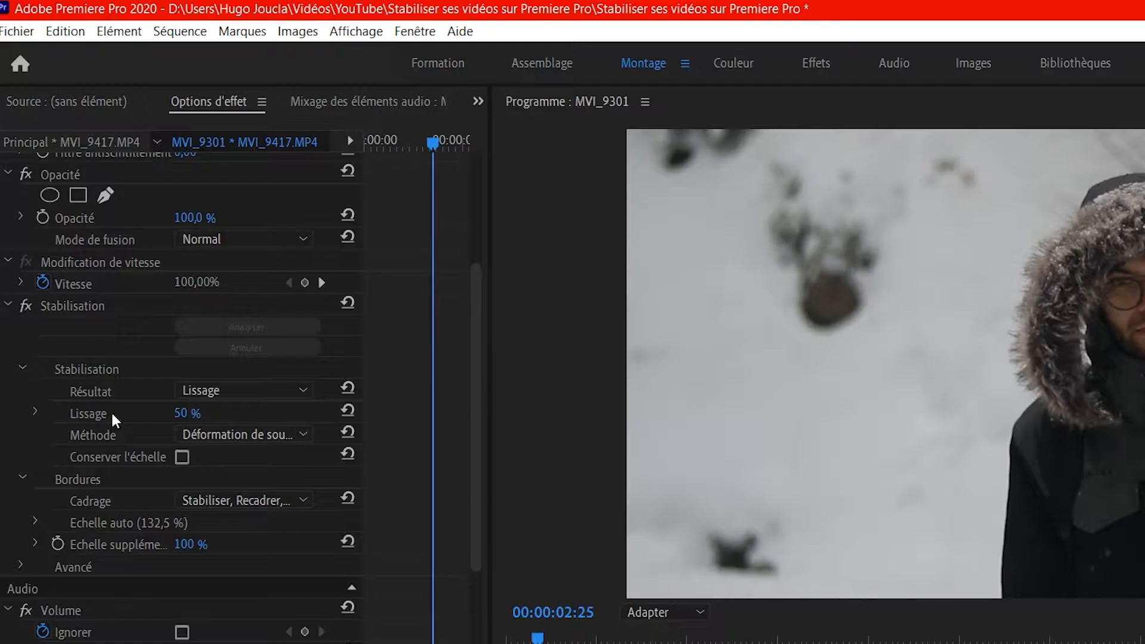
left_click(180, 414)
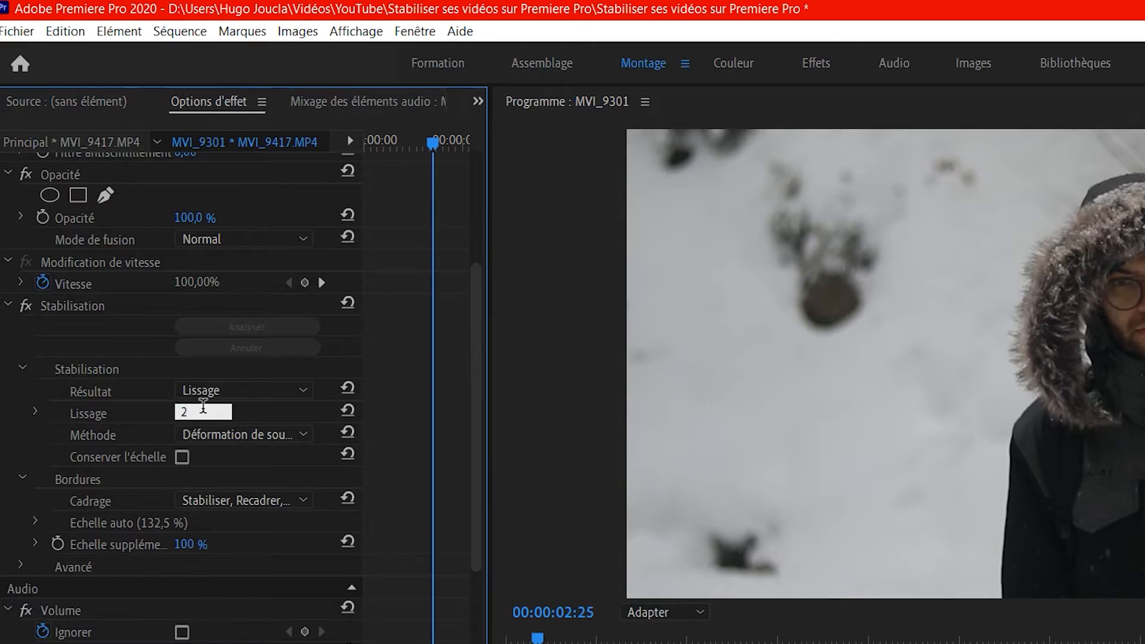
type("2")
key("Return")
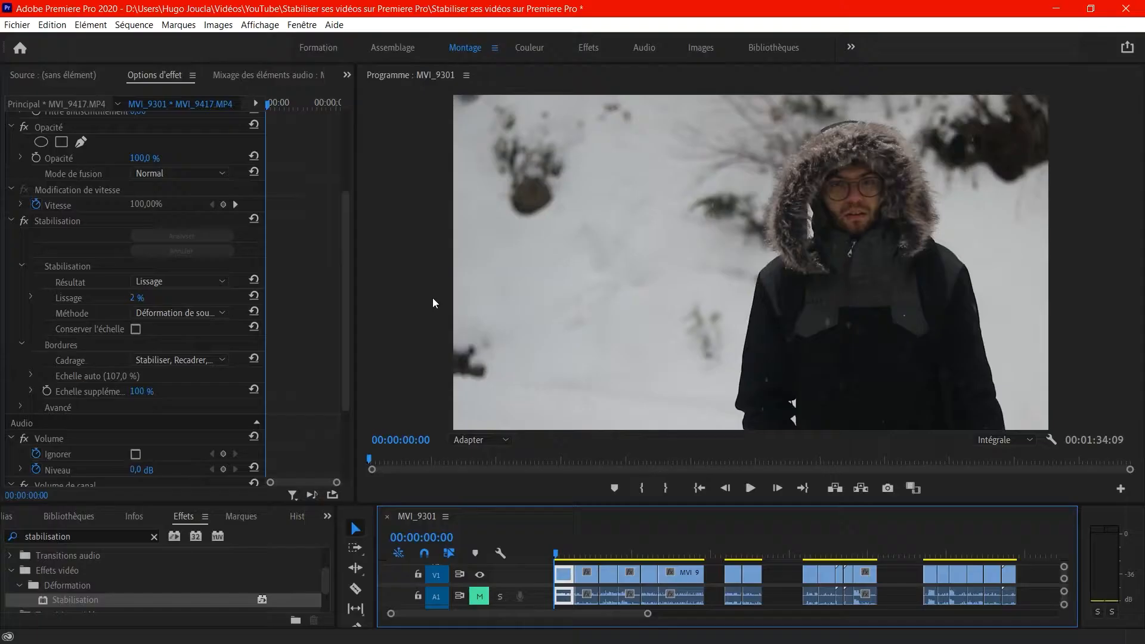
key("space")
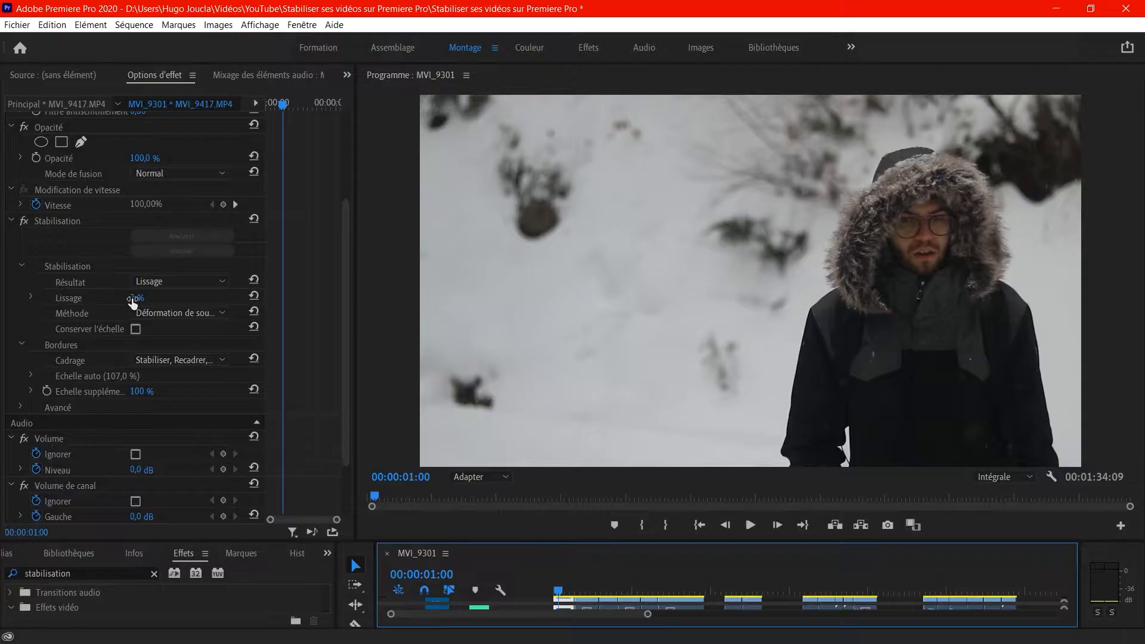
Set the first clip's stabilisation smoothing (Lissage) to 1 %
left_click(151, 294)
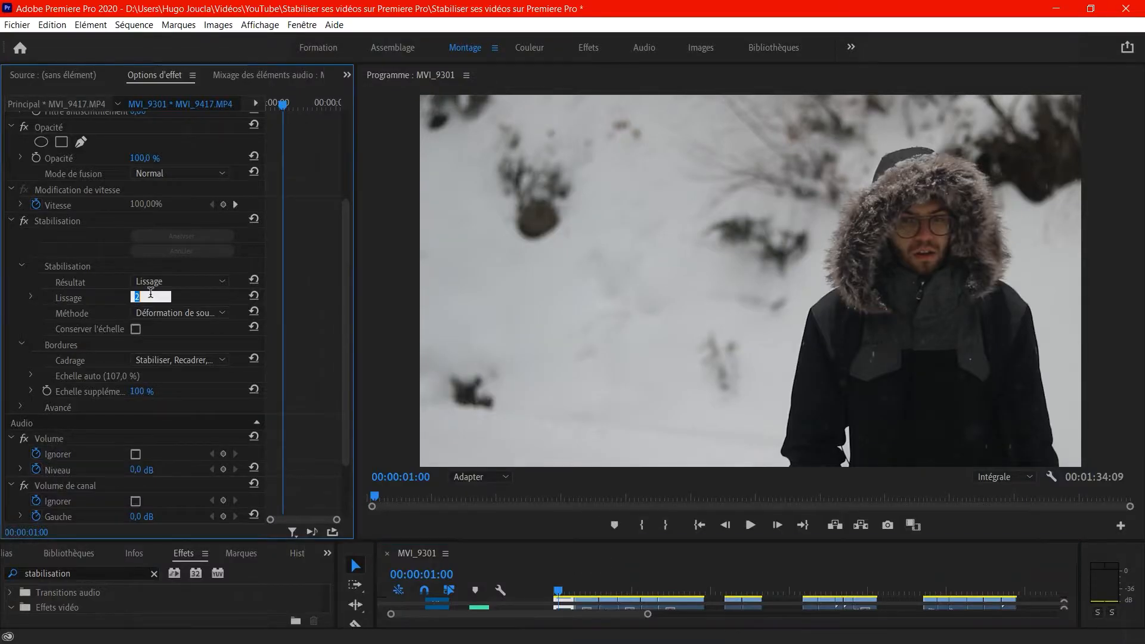
type("1")
key("Return")
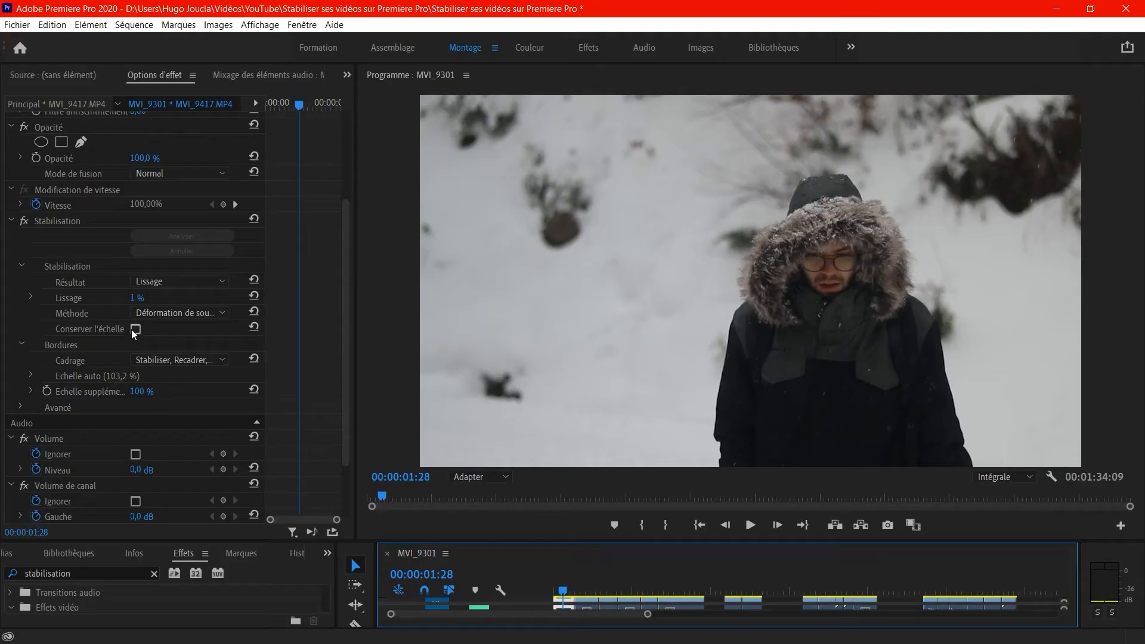
Try the Perspective stabilisation method on the first clip and settle on the Position method
left_click(189, 314)
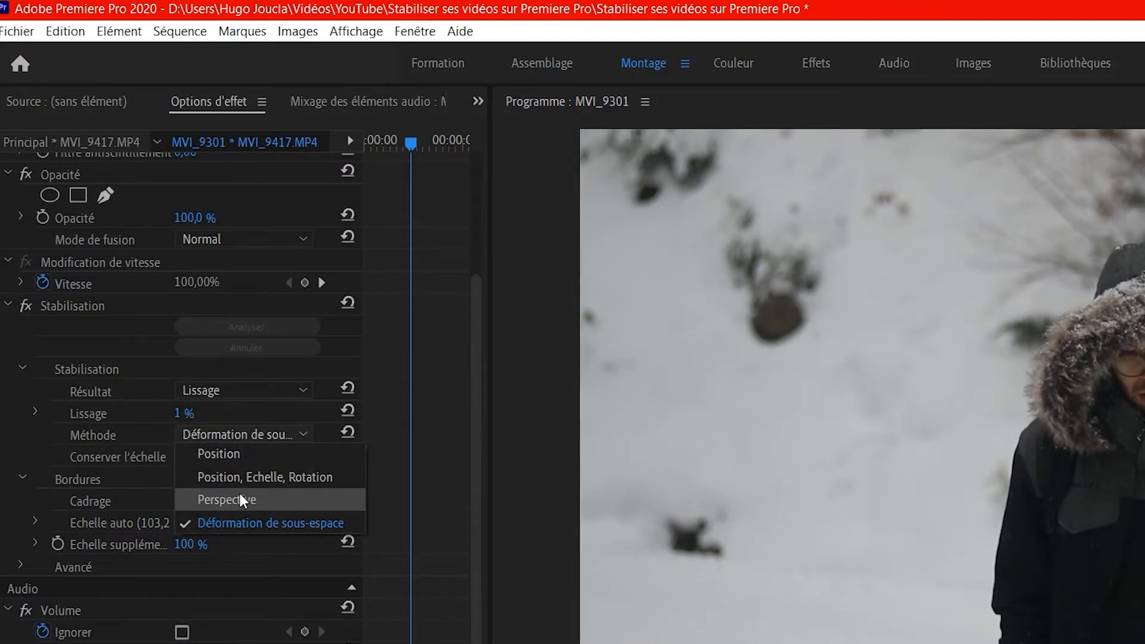
left_click(221, 453)
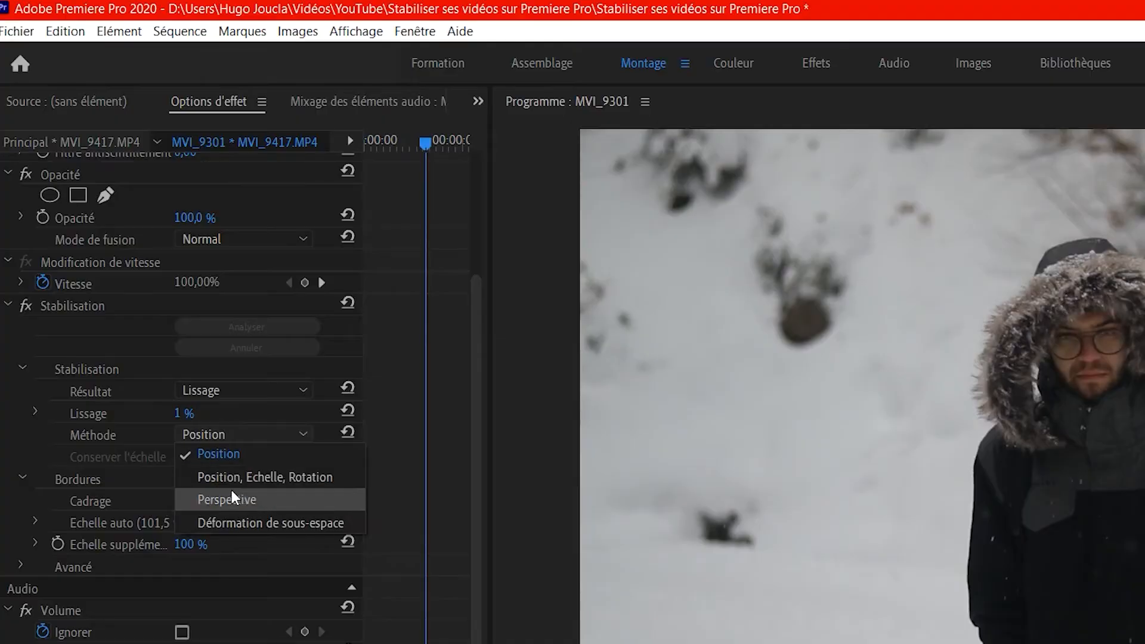
left_click(232, 498)
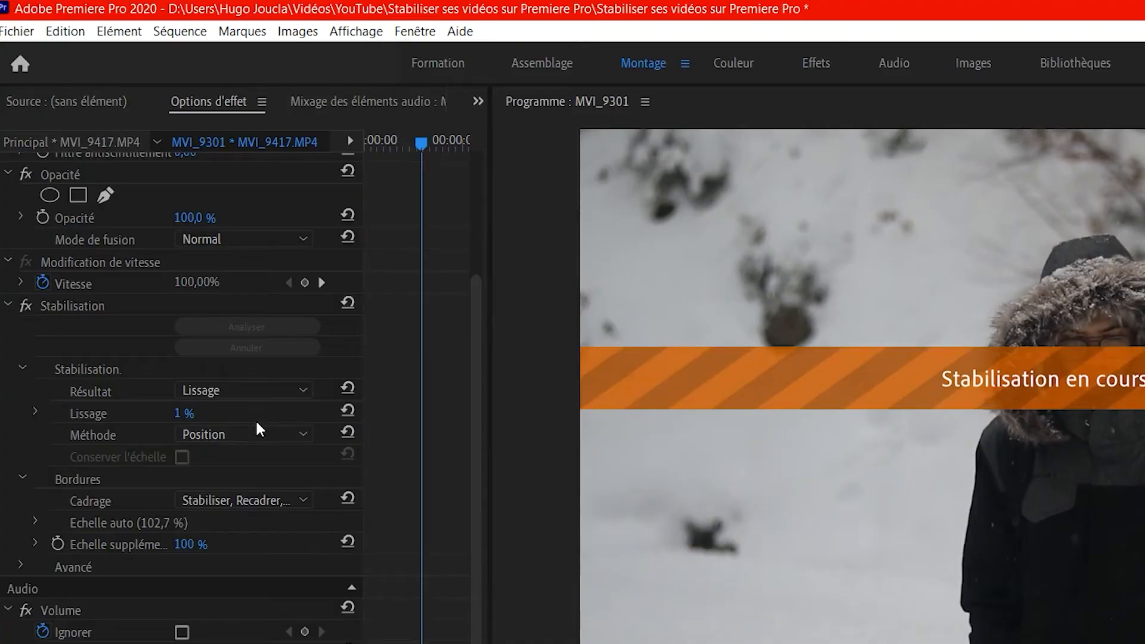
Try the "Stabiliser, Recadrer" framing near the clip's start, and restore the framing to "Stabiliser, Recadrer, Echelle auto"
left_click(215, 501)
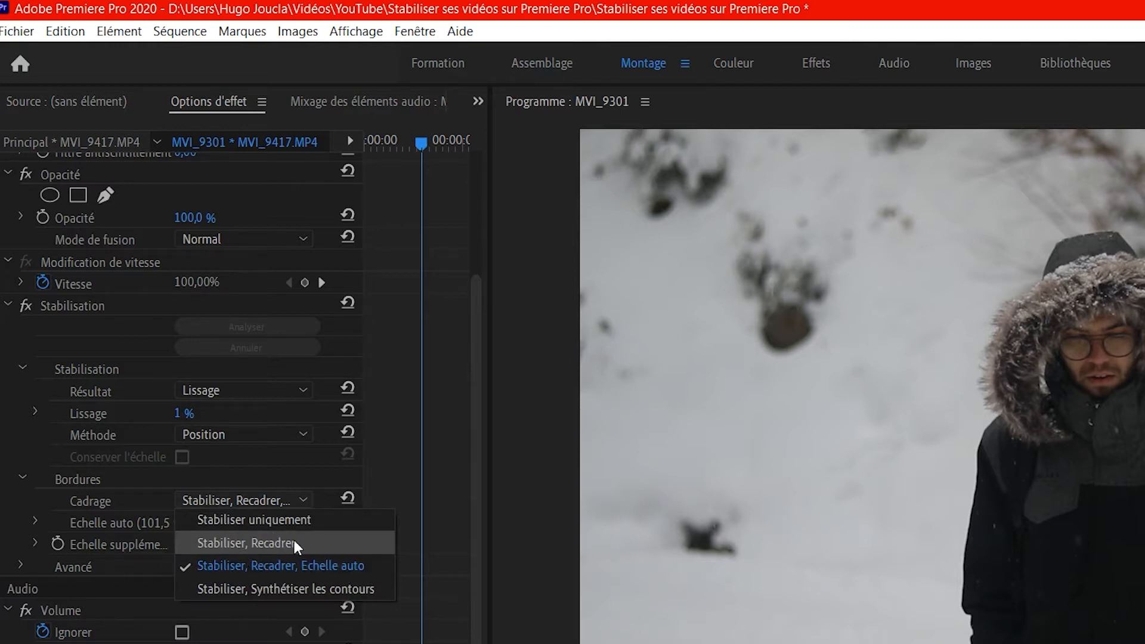
left_click(259, 548)
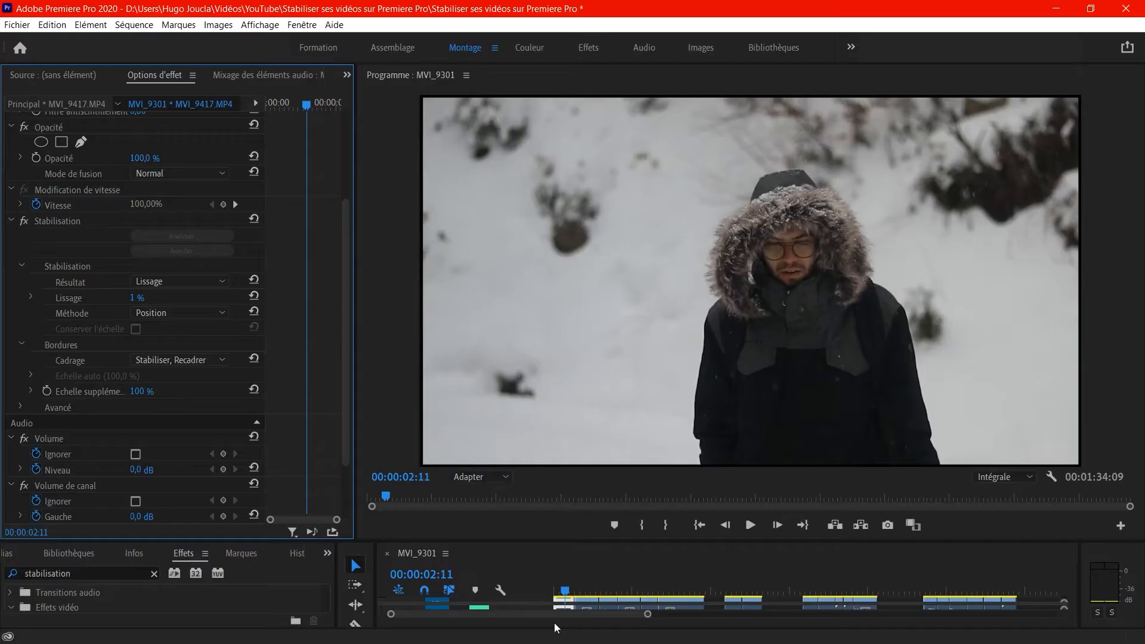
left_click_drag(564, 587, 536, 587)
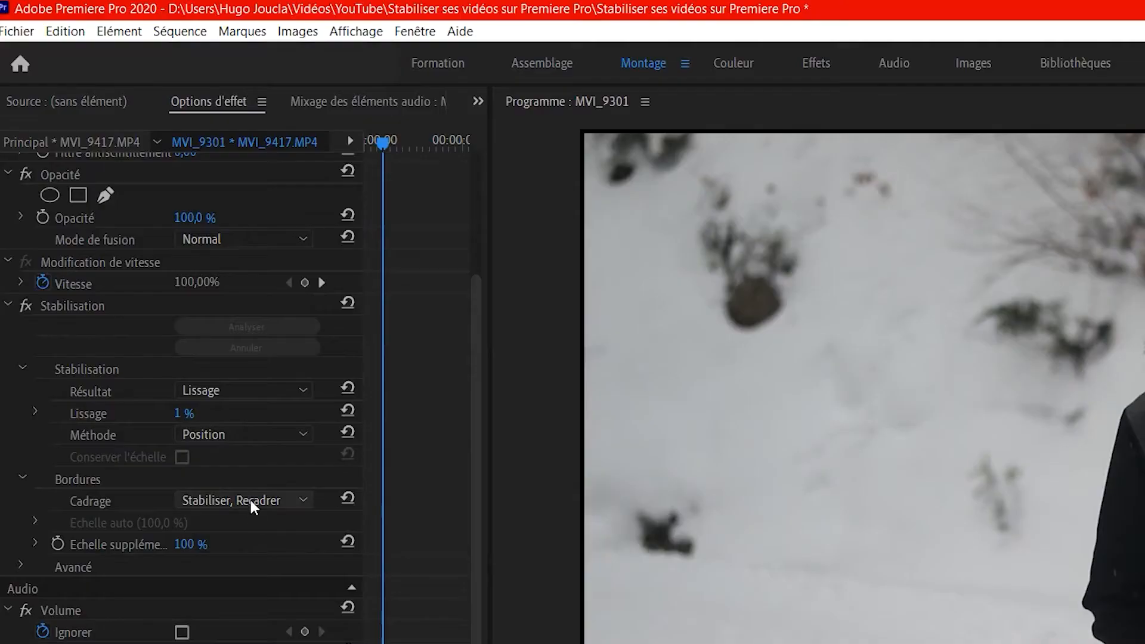
left_click(256, 499)
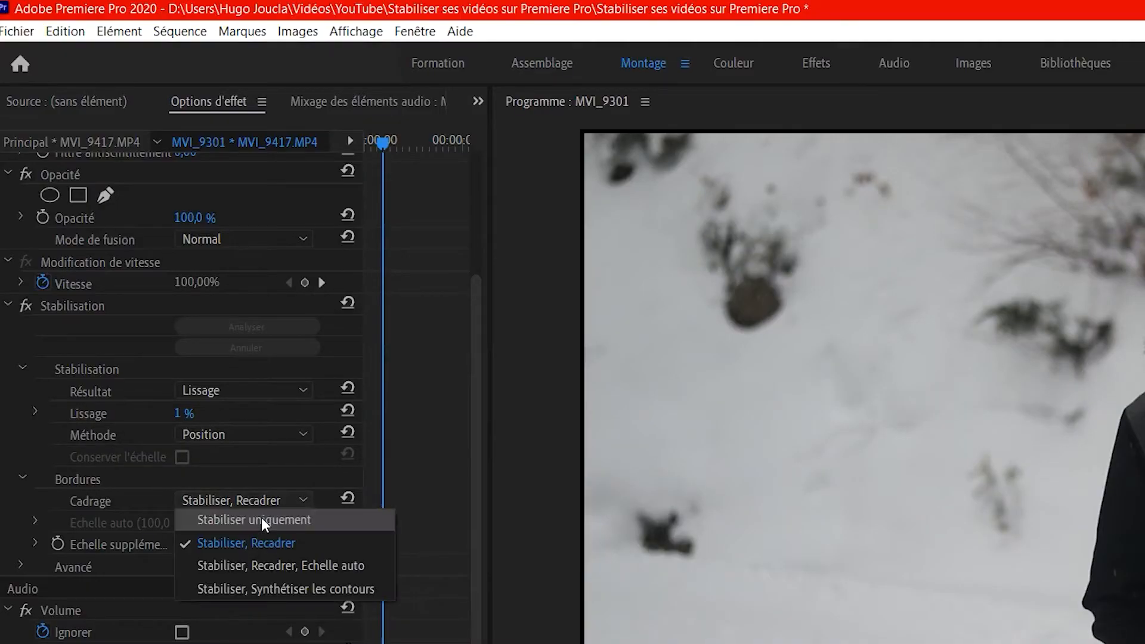
left_click(223, 565)
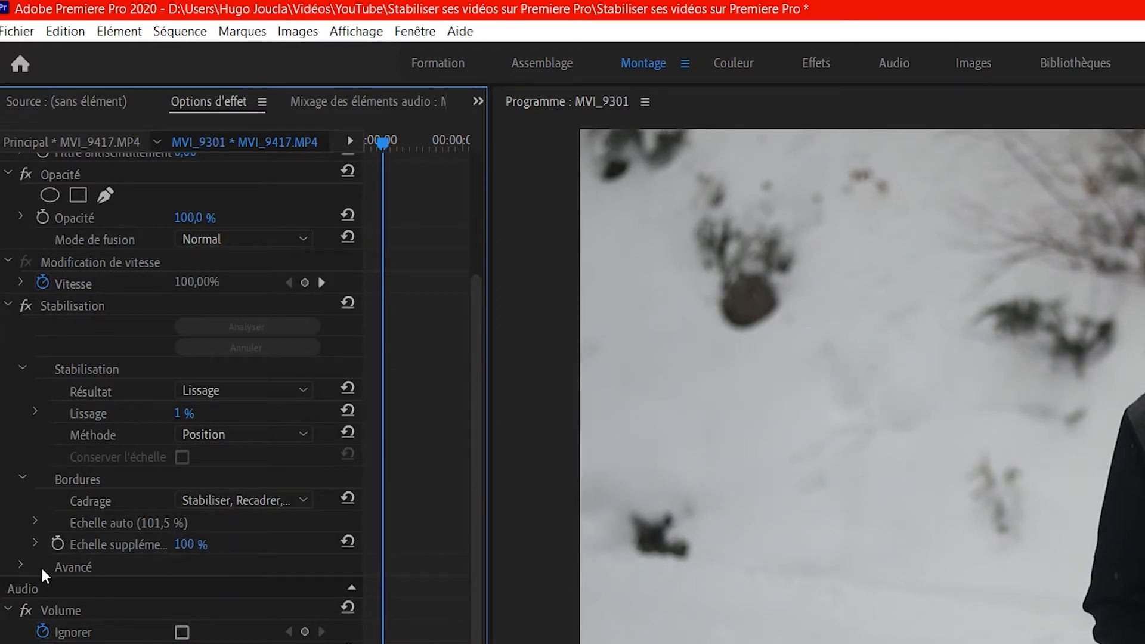
Check the Avancé settings, and turn the Stabilisation effect off and on to compare the first clip with and without it
left_click(20, 565)
left_click(26, 306)
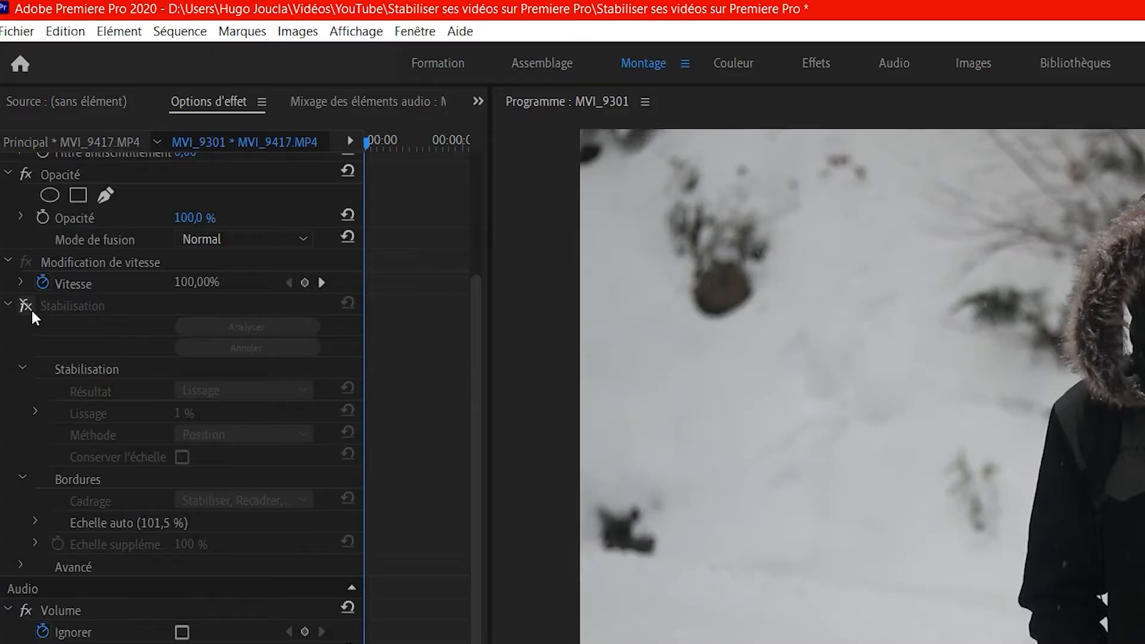
left_click(25, 308)
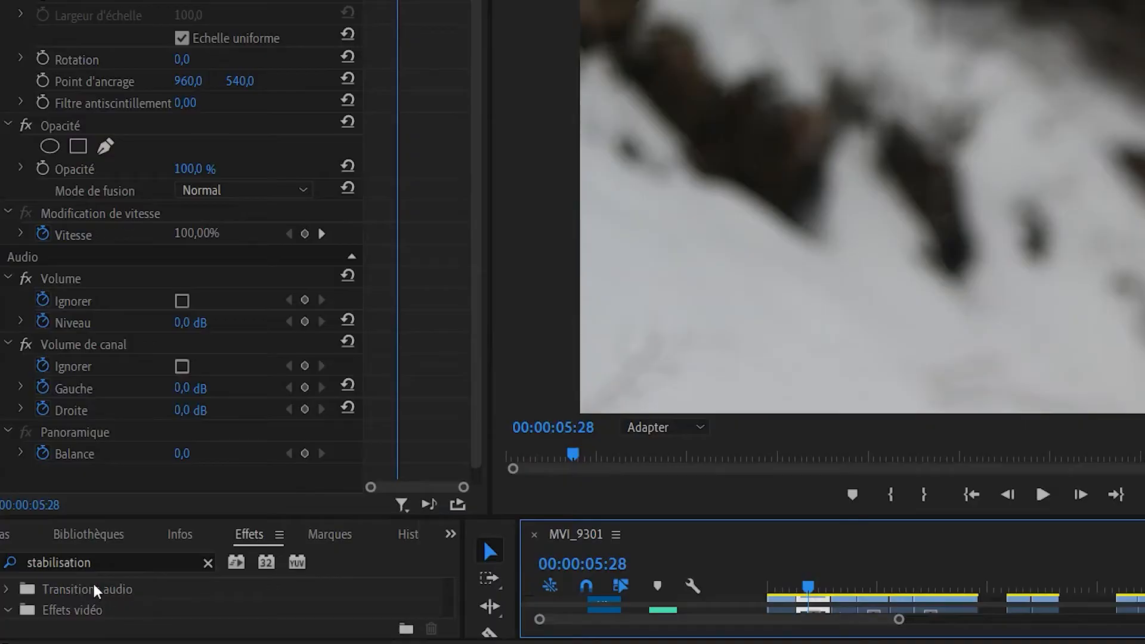
Apply the Stabilisation effect to the second clip and set its smoothing (Lissage) to 2 %
scroll(96, 590, "down", 2)
left_click_drag(98, 609, 814, 599)
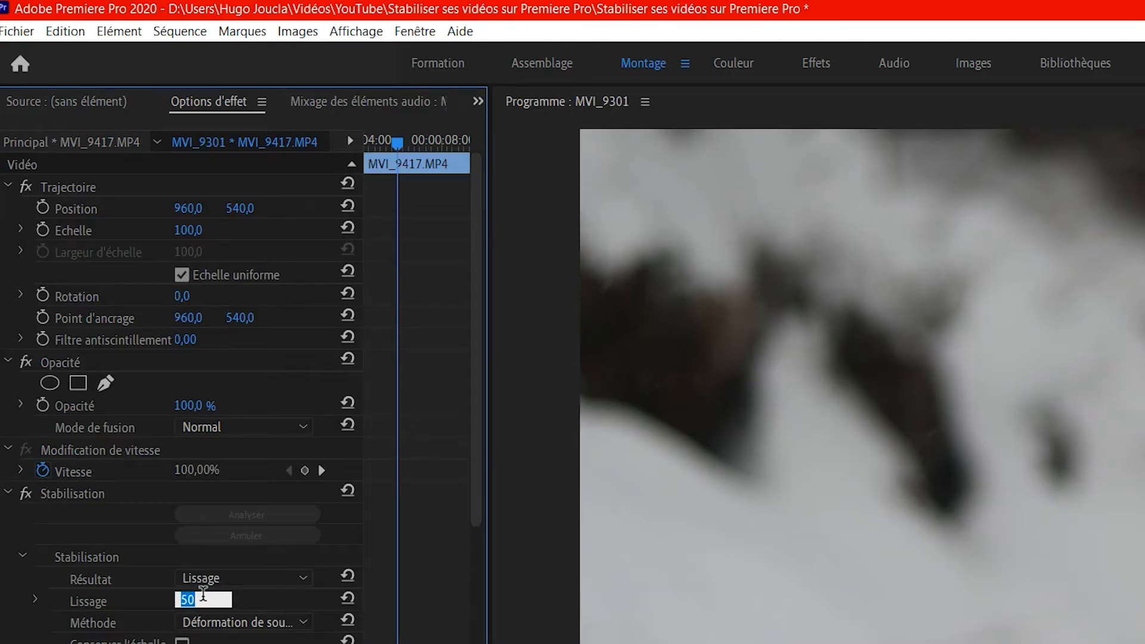
key("Return")
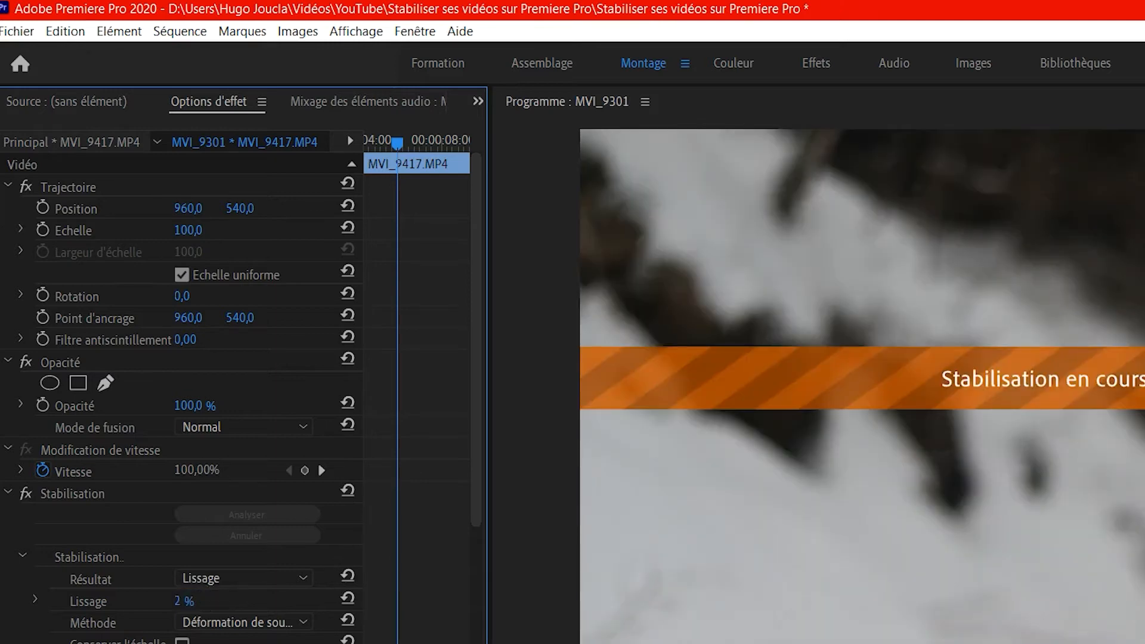